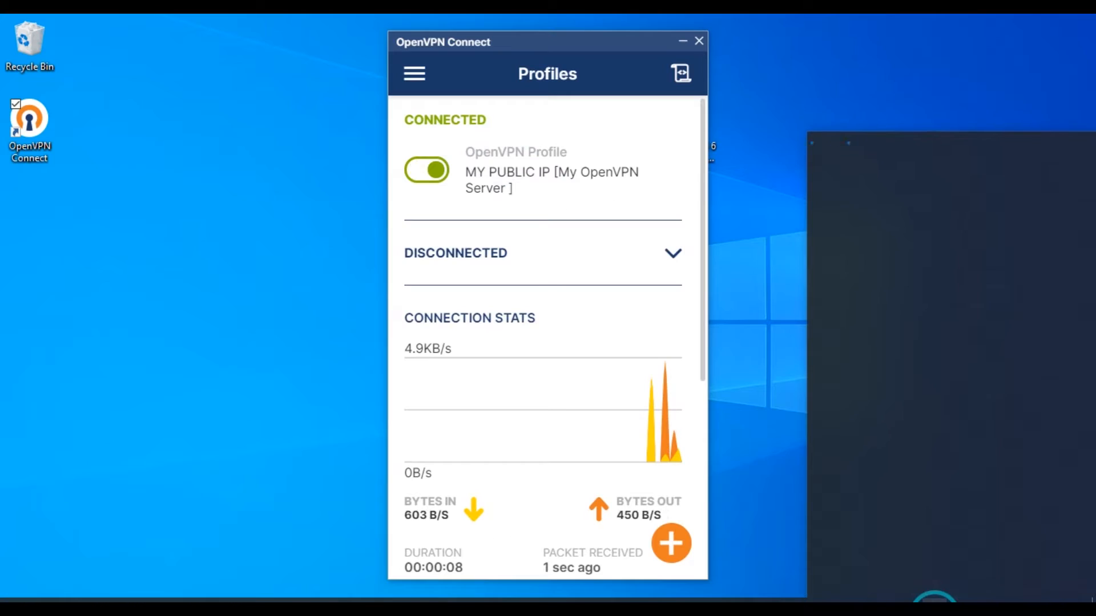
click(823, 238)
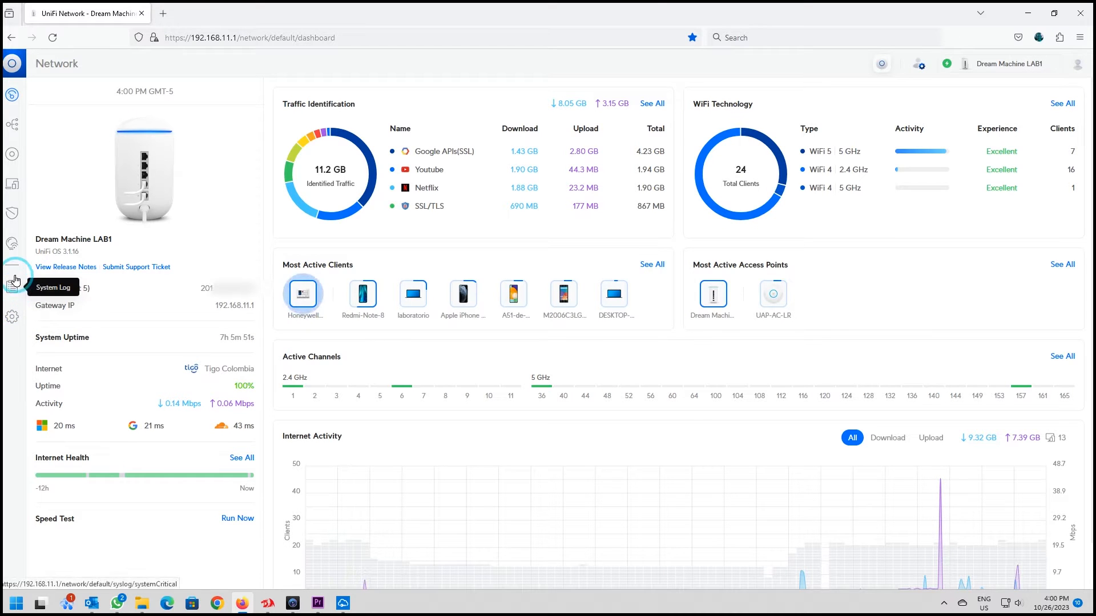
- Open the VPN Server section of the Teleport & VPN settings at 110% page zoom
click(13, 319)
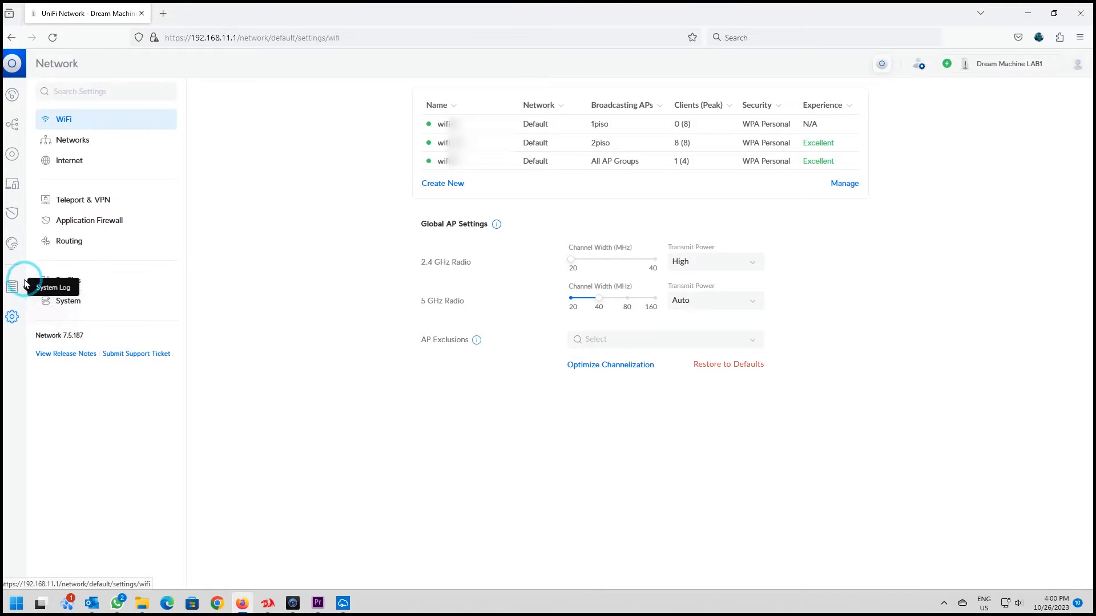
click(127, 204)
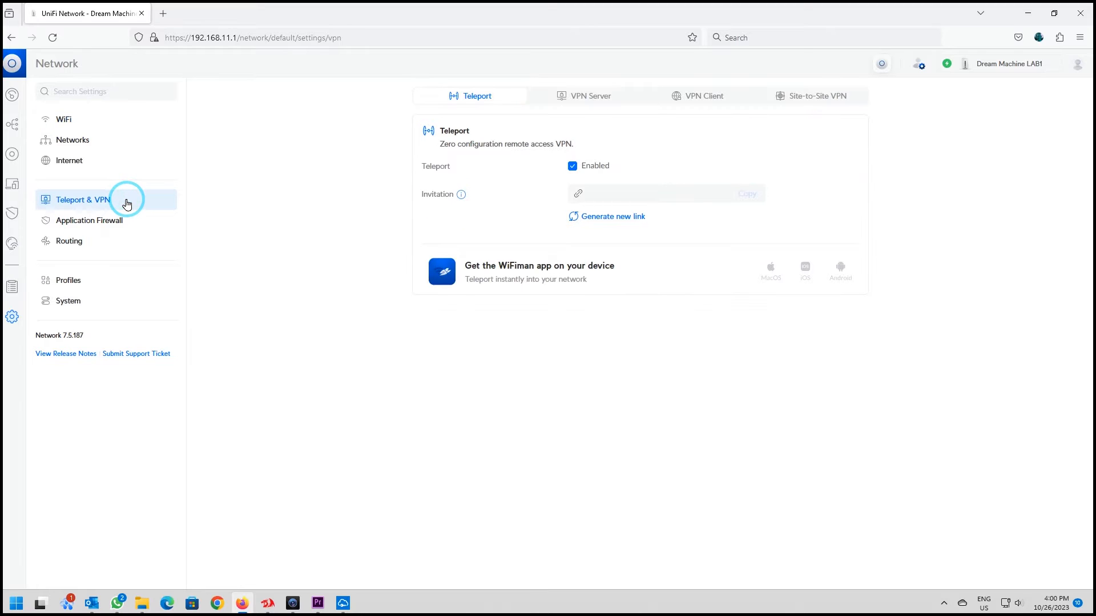
click(597, 102)
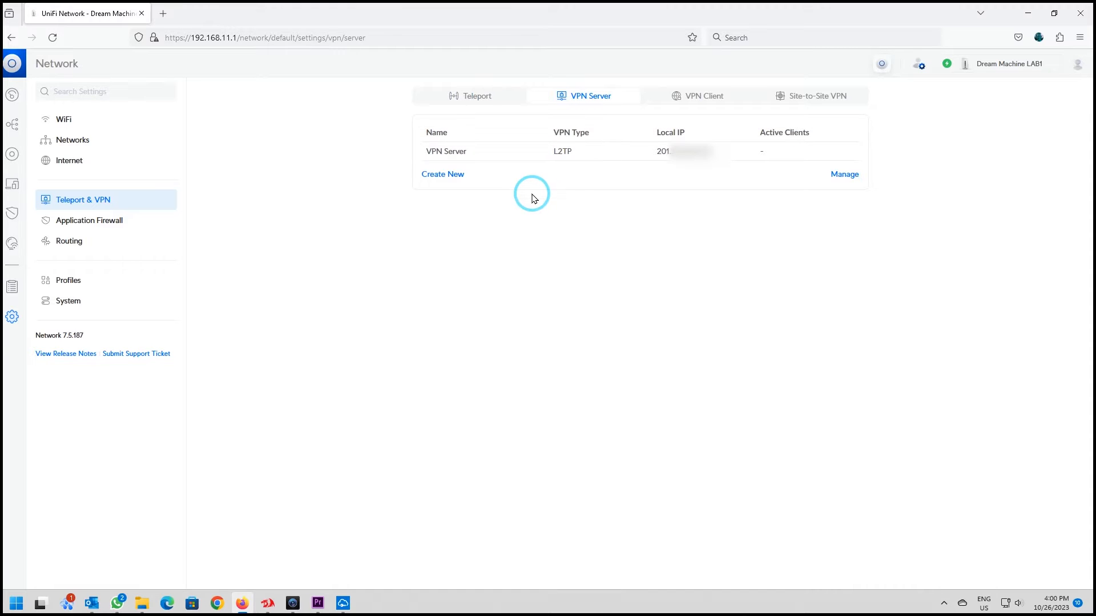
key(ctrl+plus)
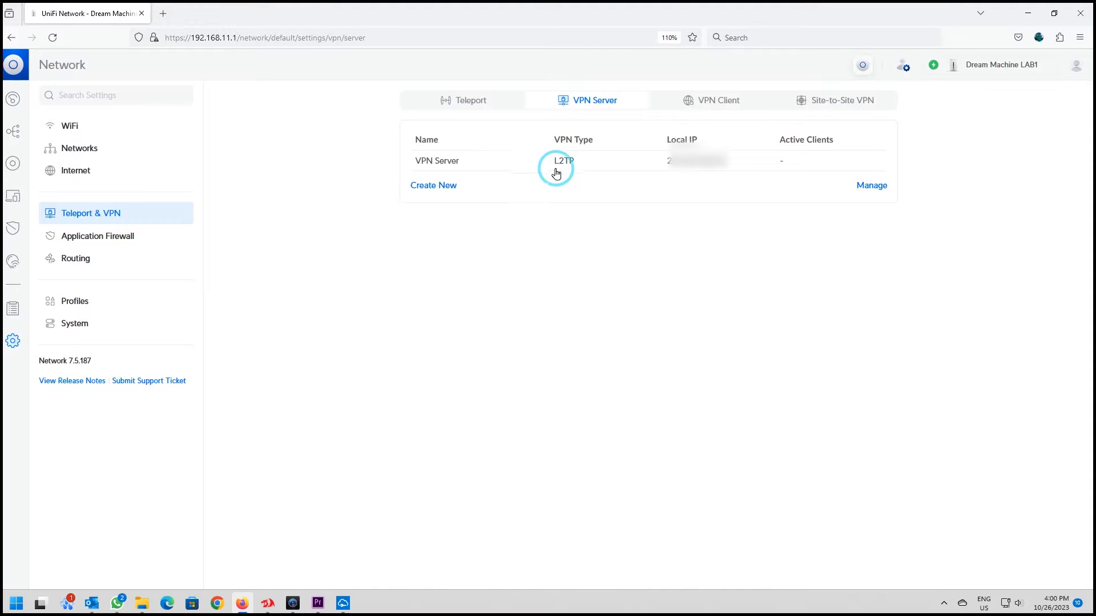
- Start a new VPN server with OpenVPN as its VPN type
click(440, 186)
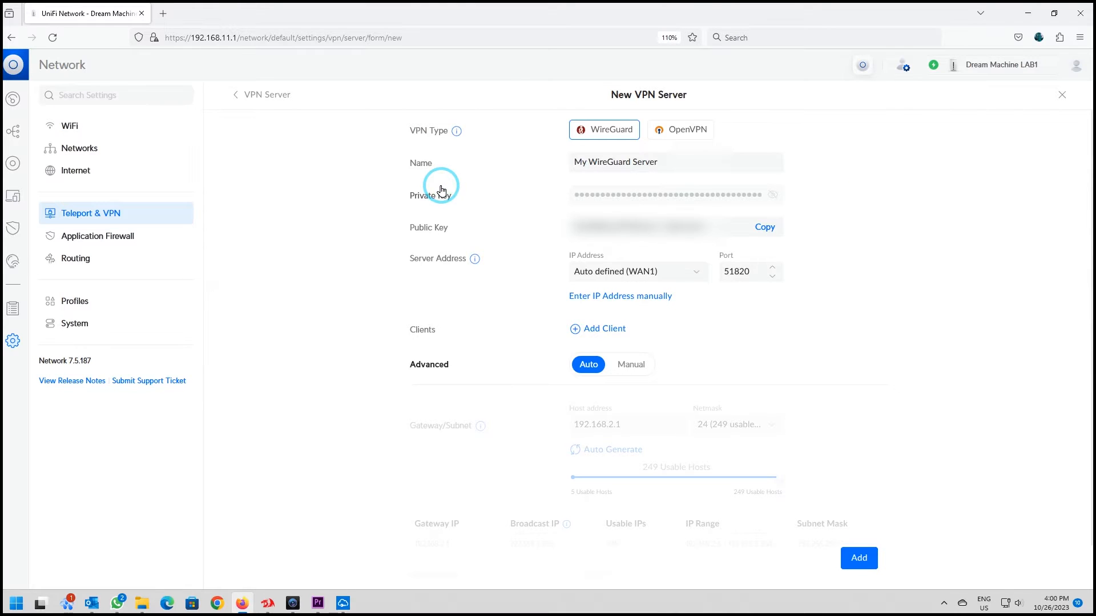
click(682, 131)
click(678, 162)
click(578, 168)
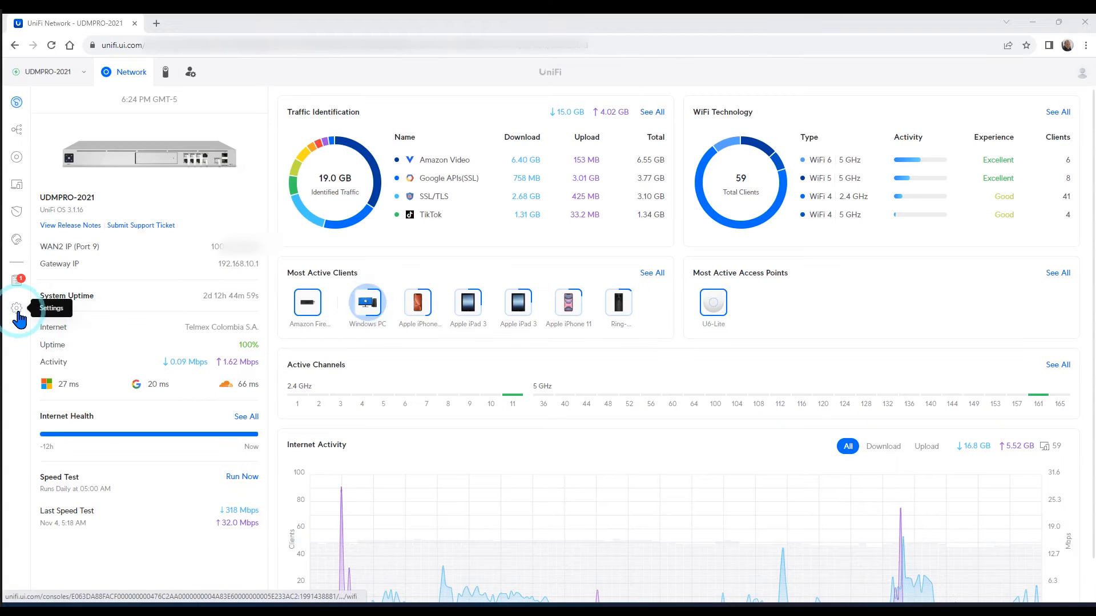
- Open the RADIUS profiles in the Profiles settings to check the RADIUS configuration
click(17, 307)
click(72, 288)
click(701, 104)
click(447, 199)
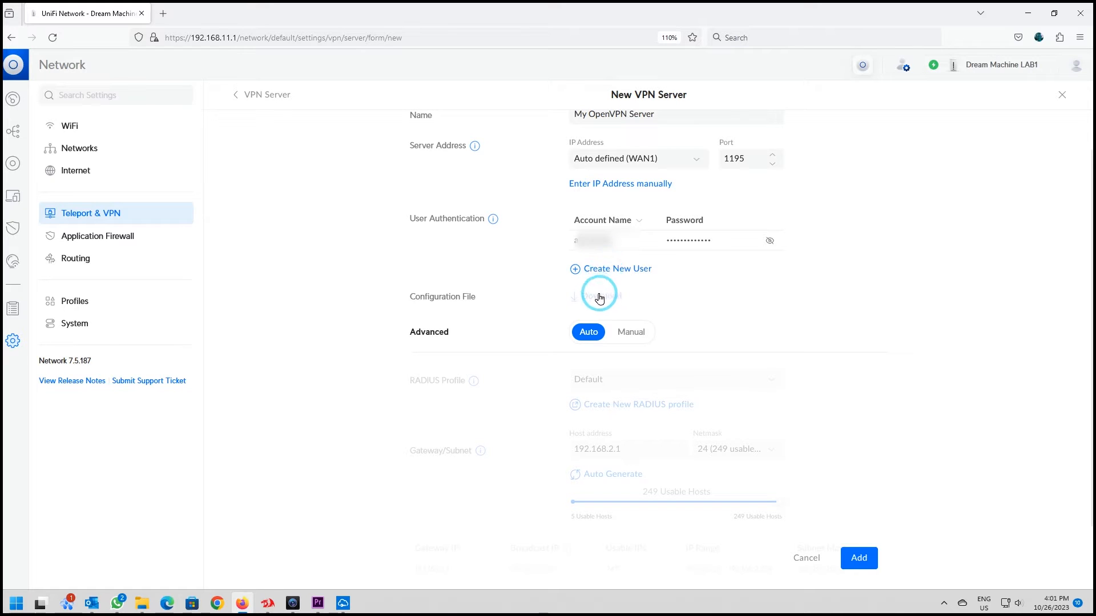
- Look at the manual advanced options, return the advanced setting to Auto and add the OpenVPN server
mouse_move(616, 302)
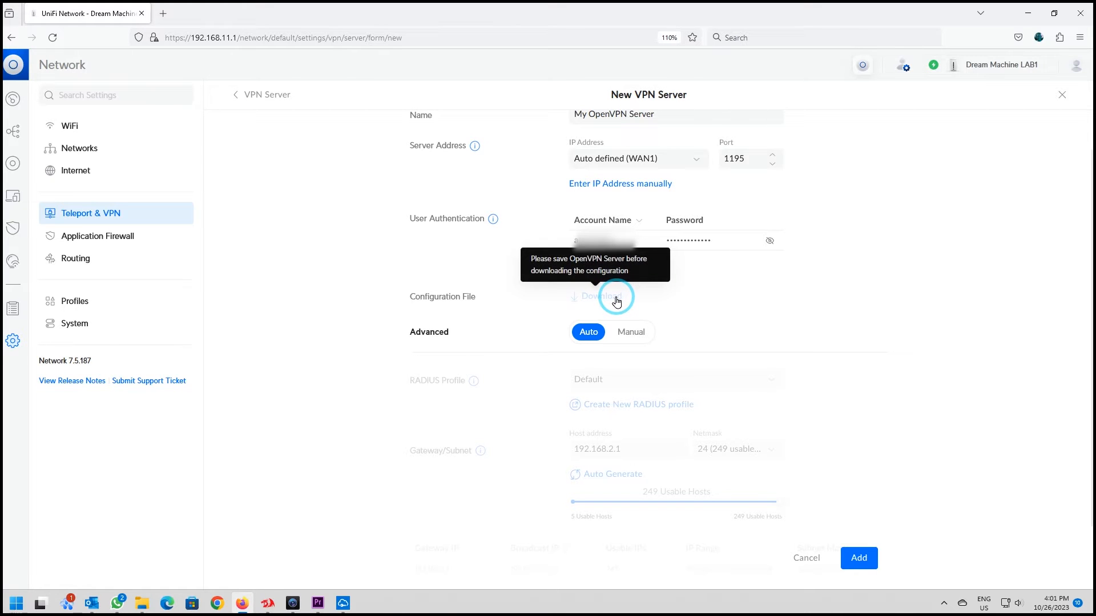
scroll(765, 379, down, 3)
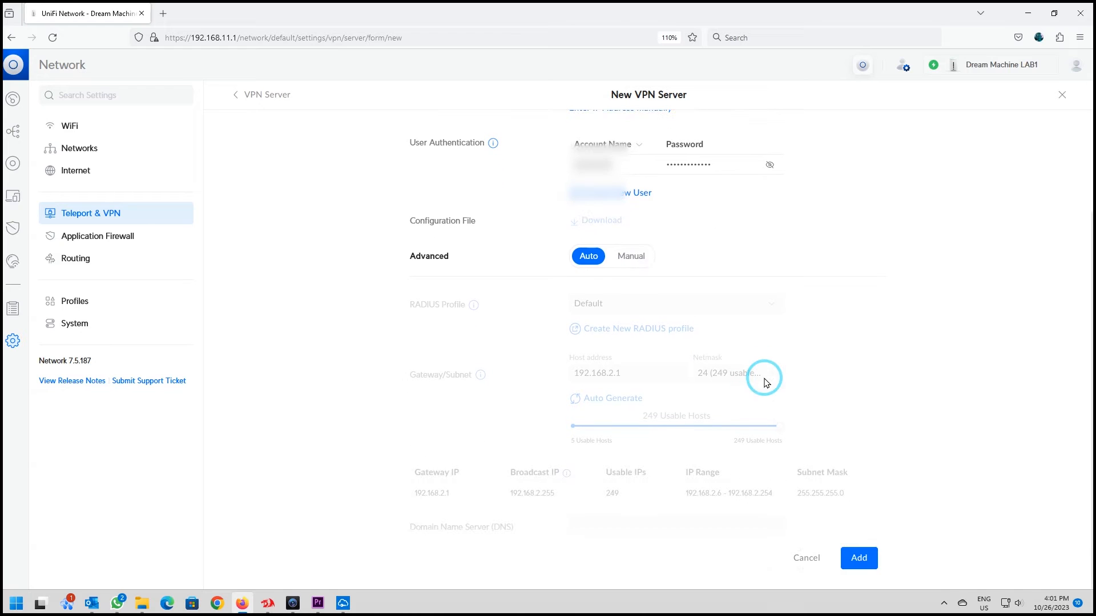
click(632, 258)
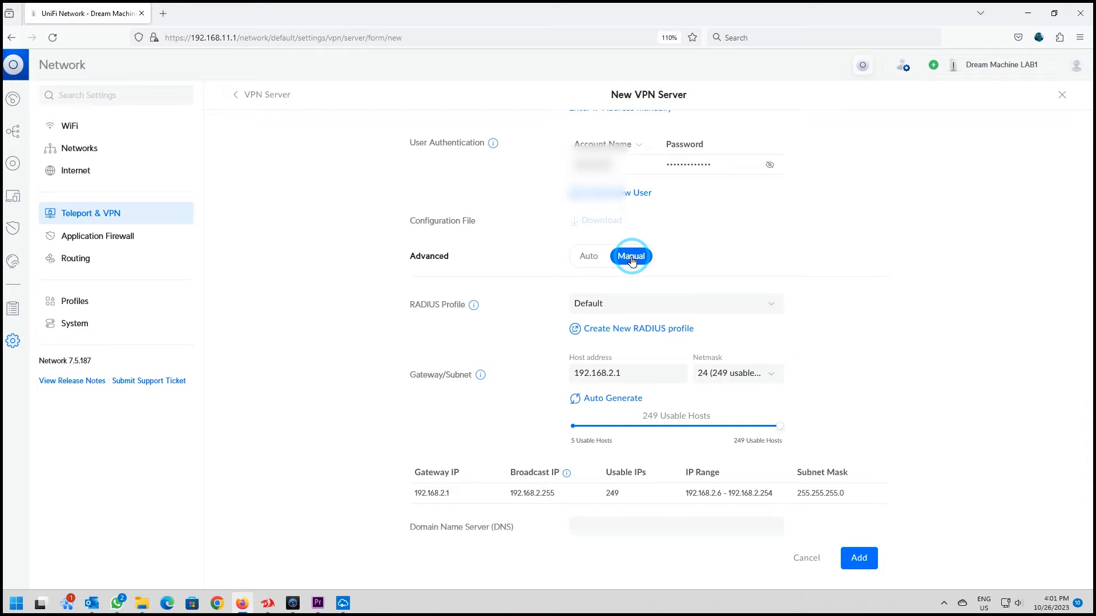
click(590, 259)
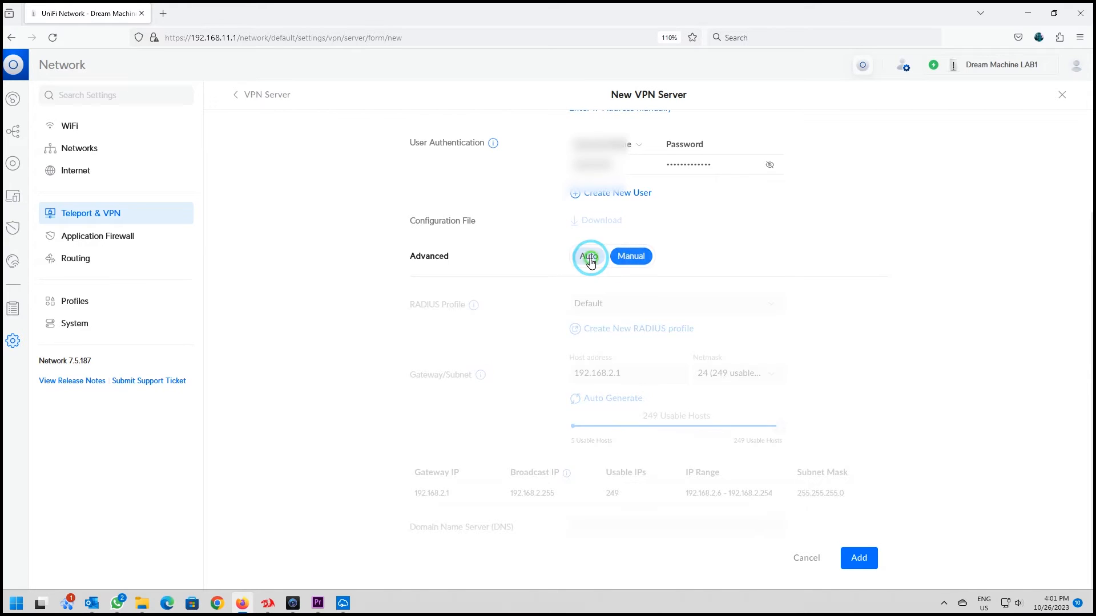
click(859, 558)
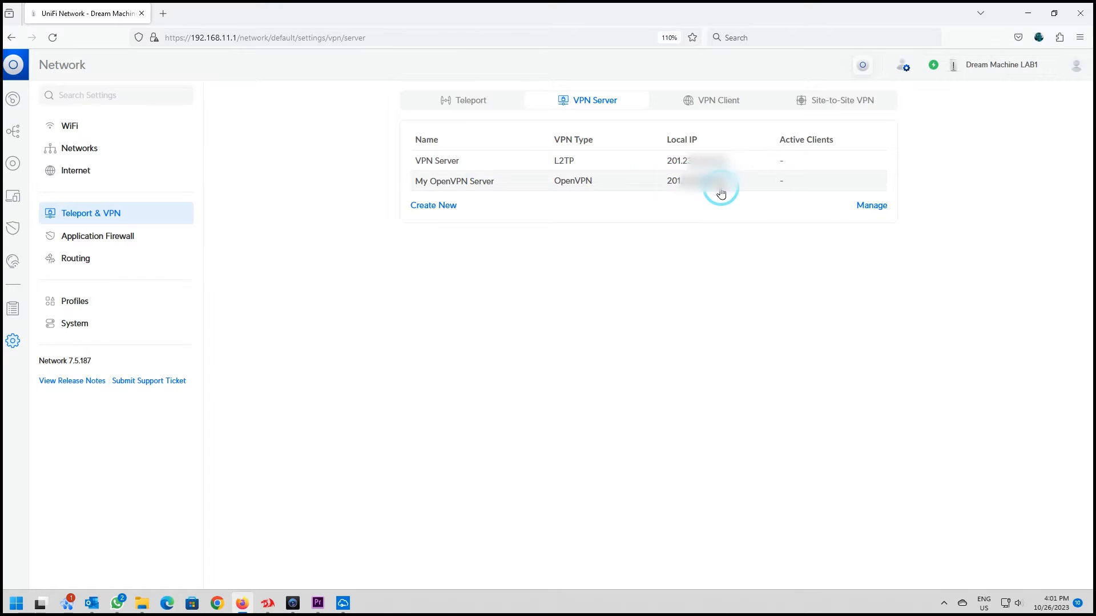
- Open My OpenVPN Server and download its configuration file
click(722, 181)
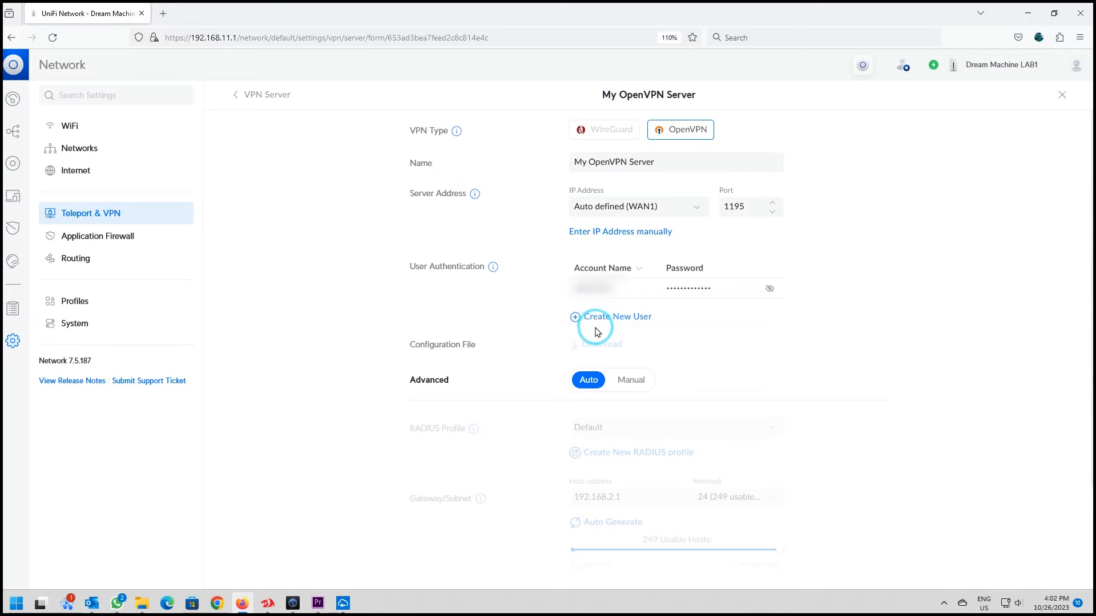
click(598, 353)
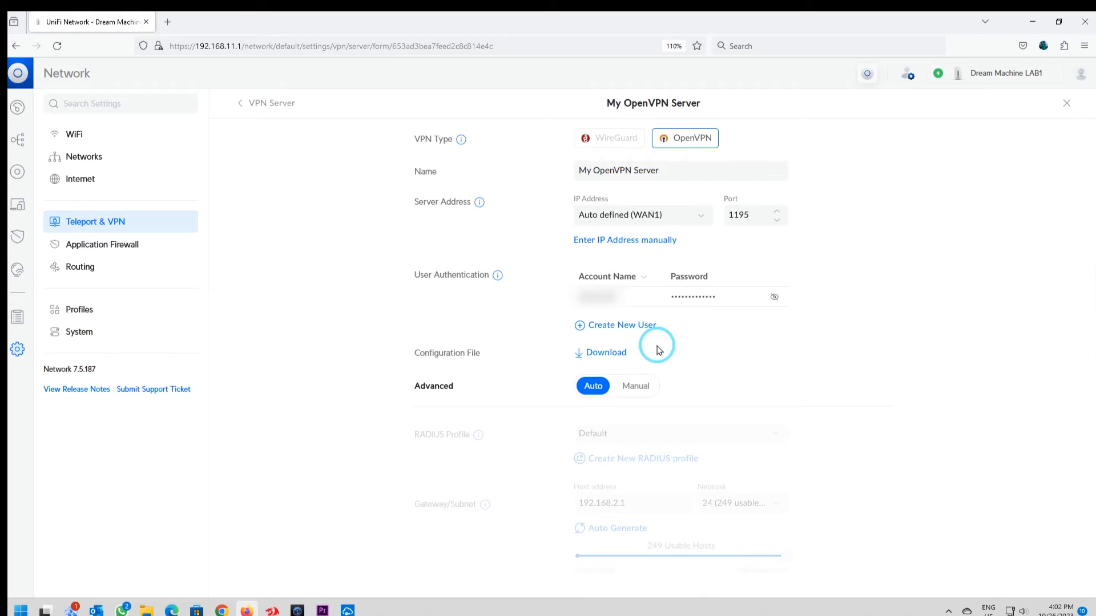
click(596, 355)
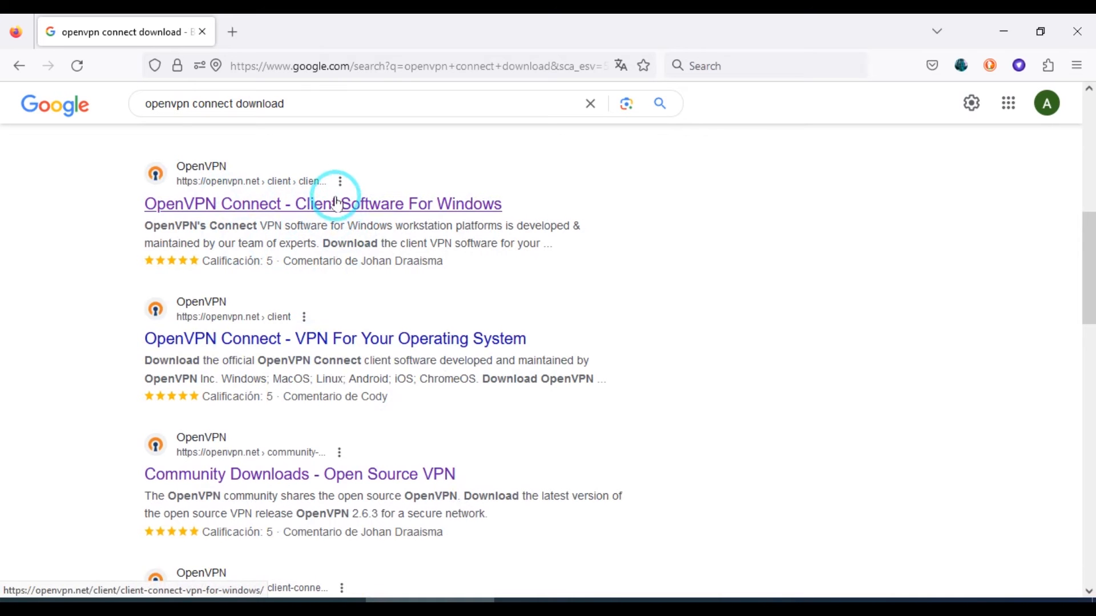
- Download OpenVPN Connect v3 from the OpenVPN Connect for Windows page
click(320, 203)
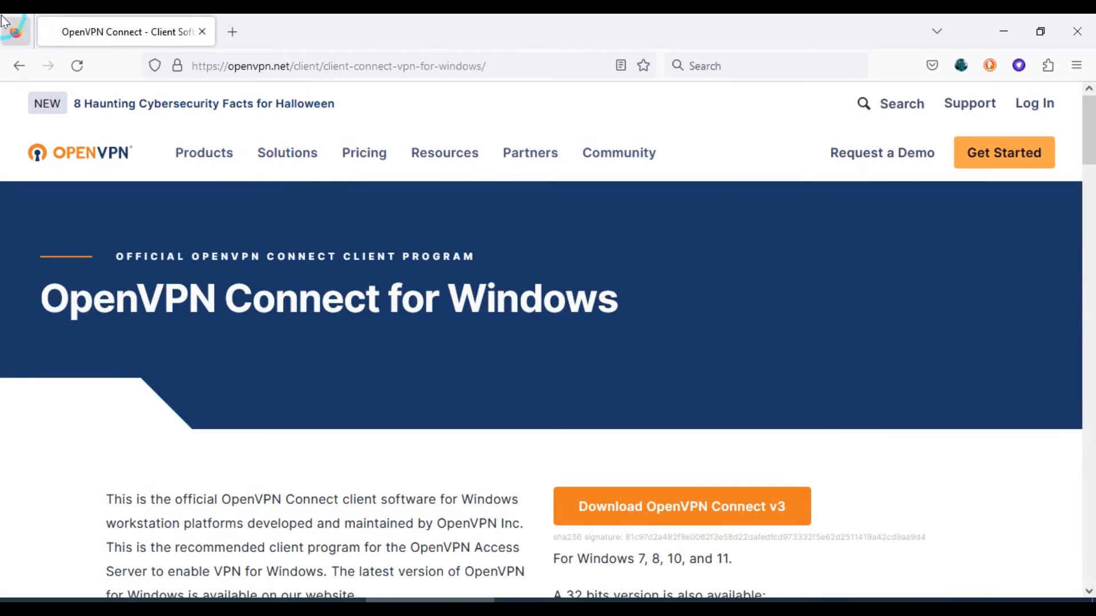
scroll(843, 571, down, 3)
click(716, 343)
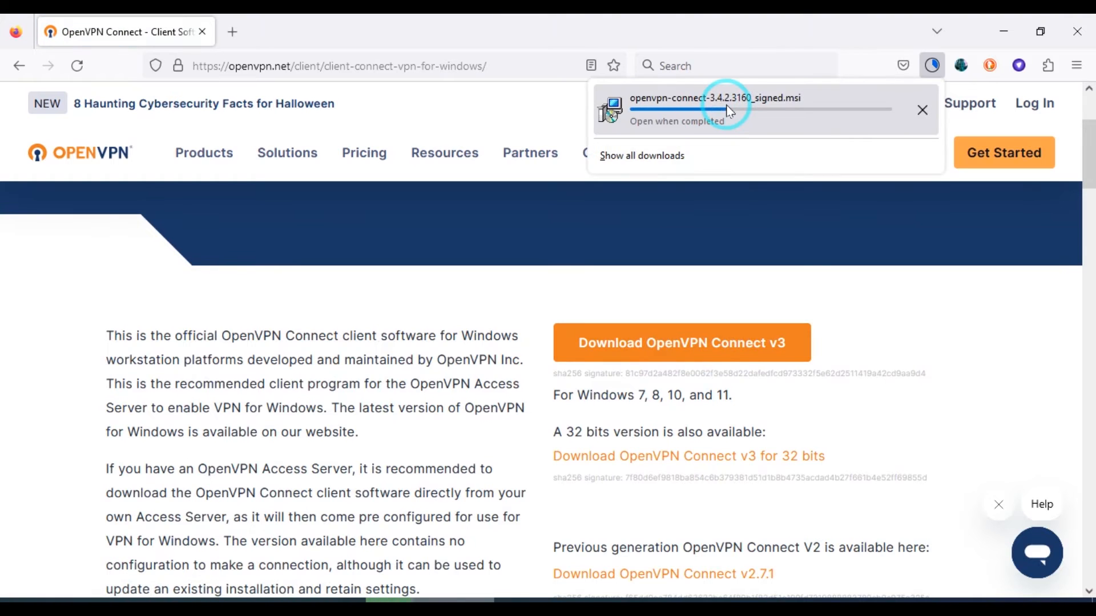
- Find OpenVPN Connect with a Windows search for "open" and launch it
key(super)
text(open)
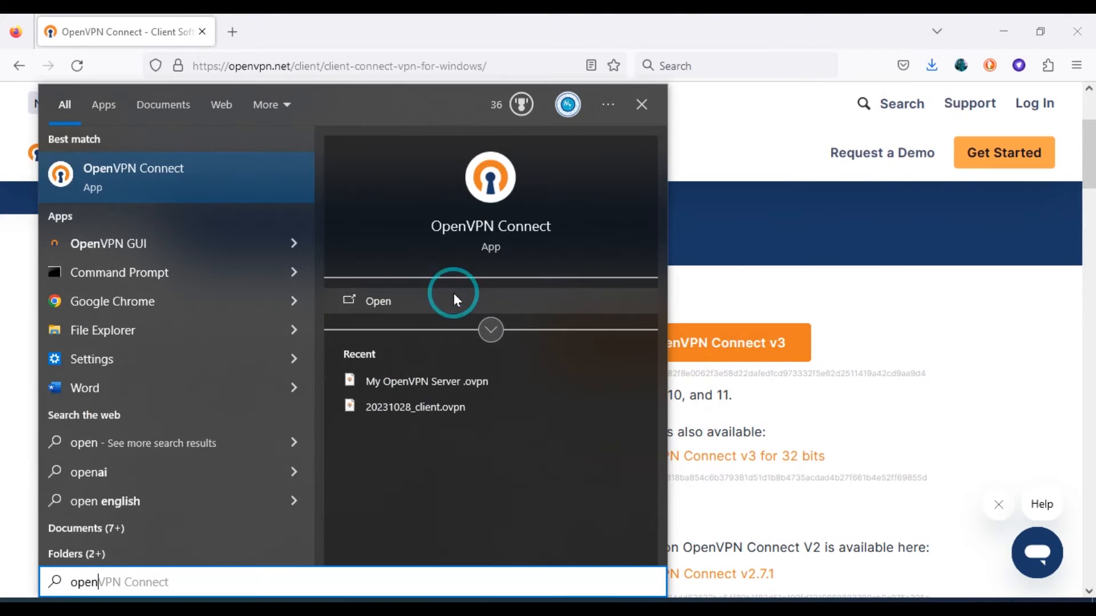
click(143, 175)
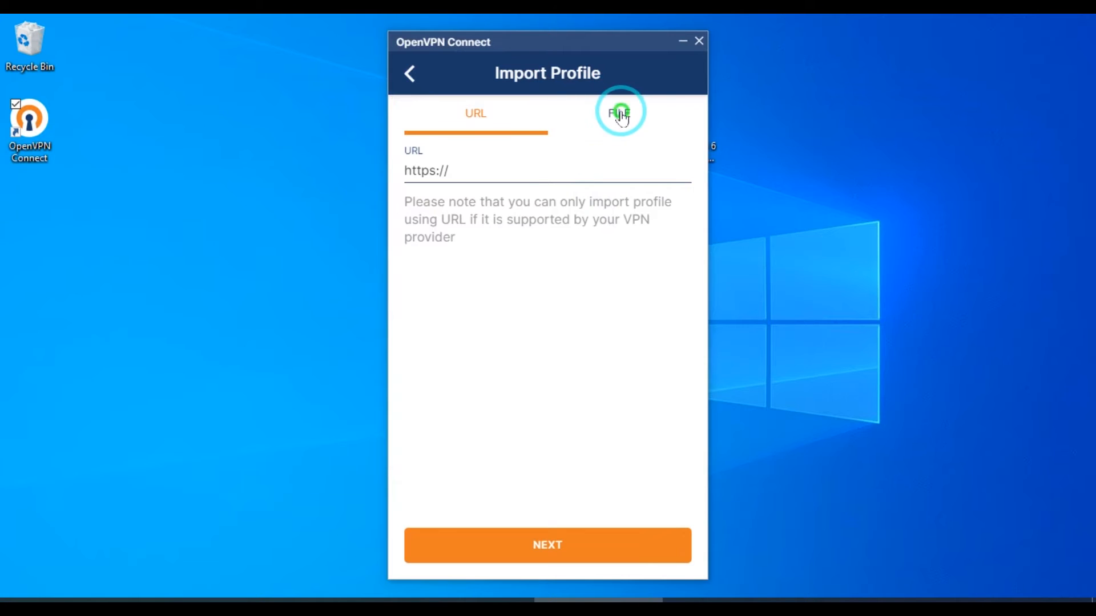
- Import the profile file "My OpenVPN Server .ovpn" from the Downloads folder
click(621, 114)
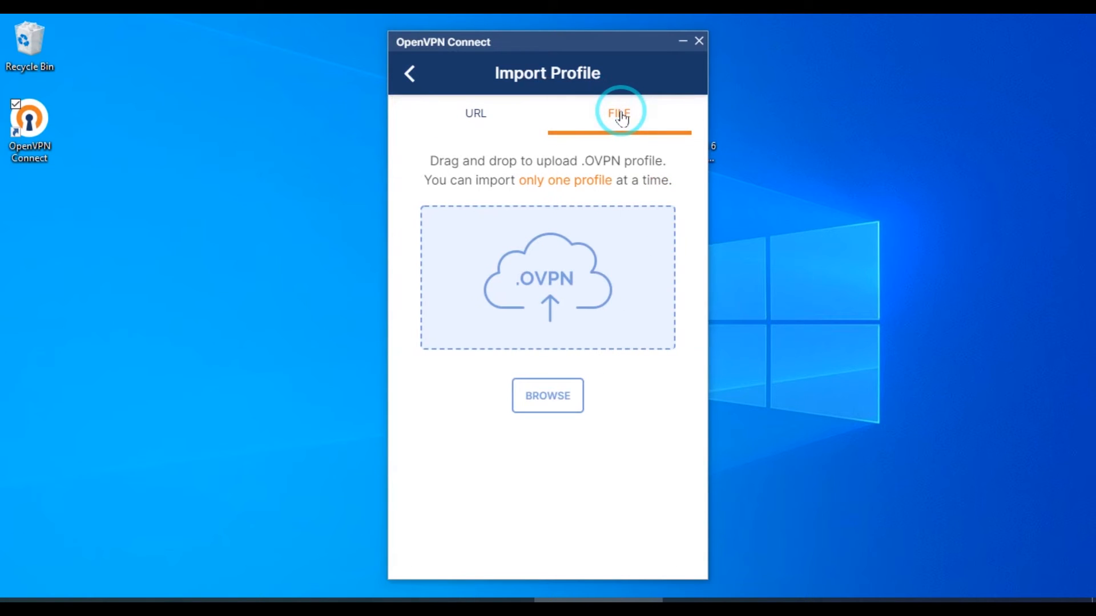
click(538, 406)
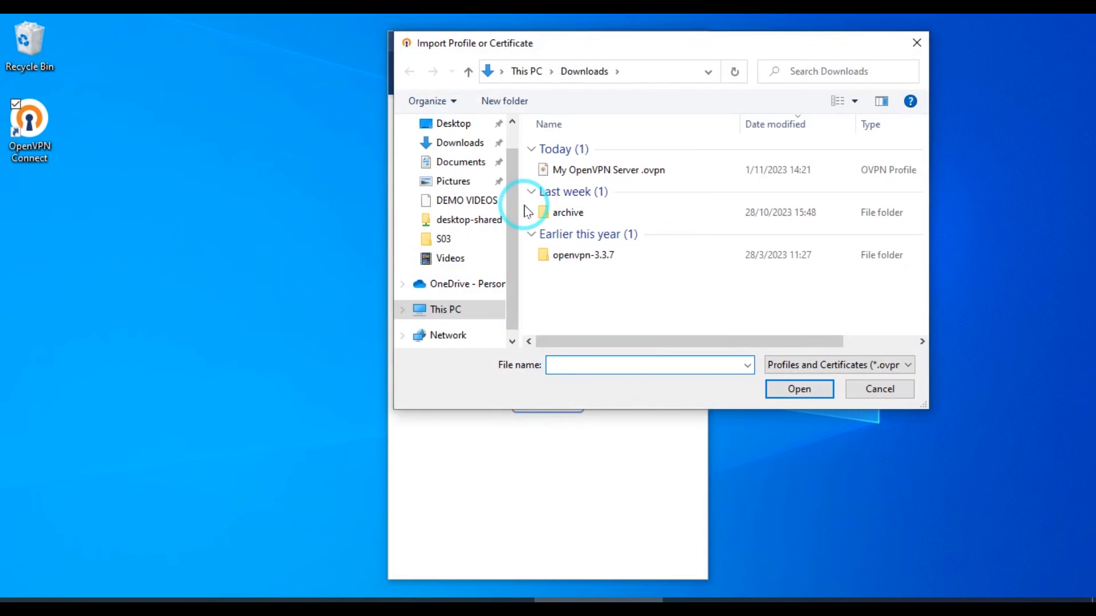
click(622, 171)
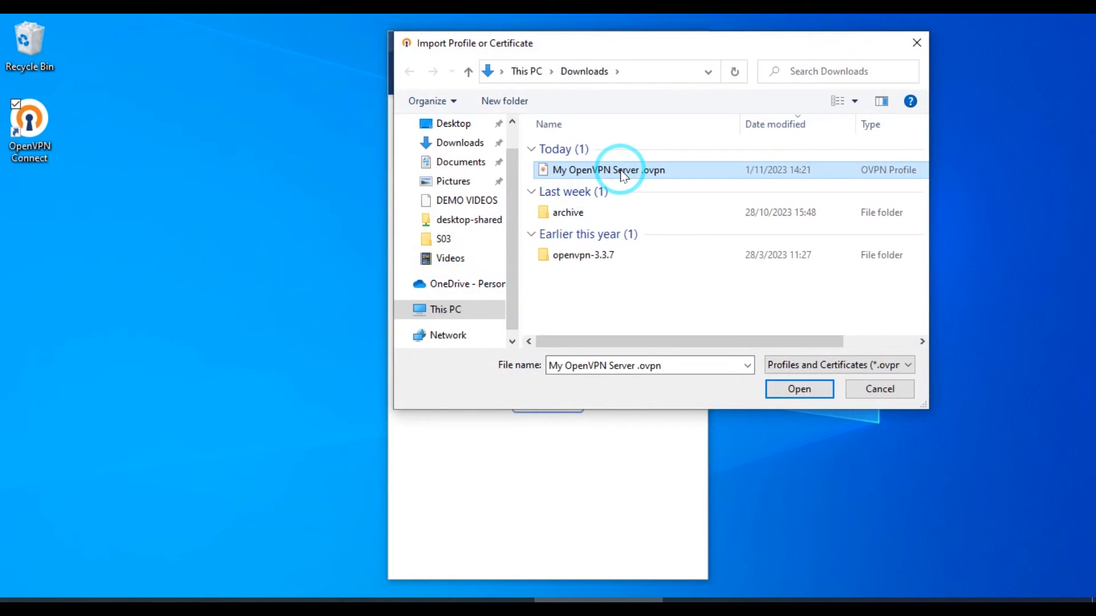
double_click(622, 173)
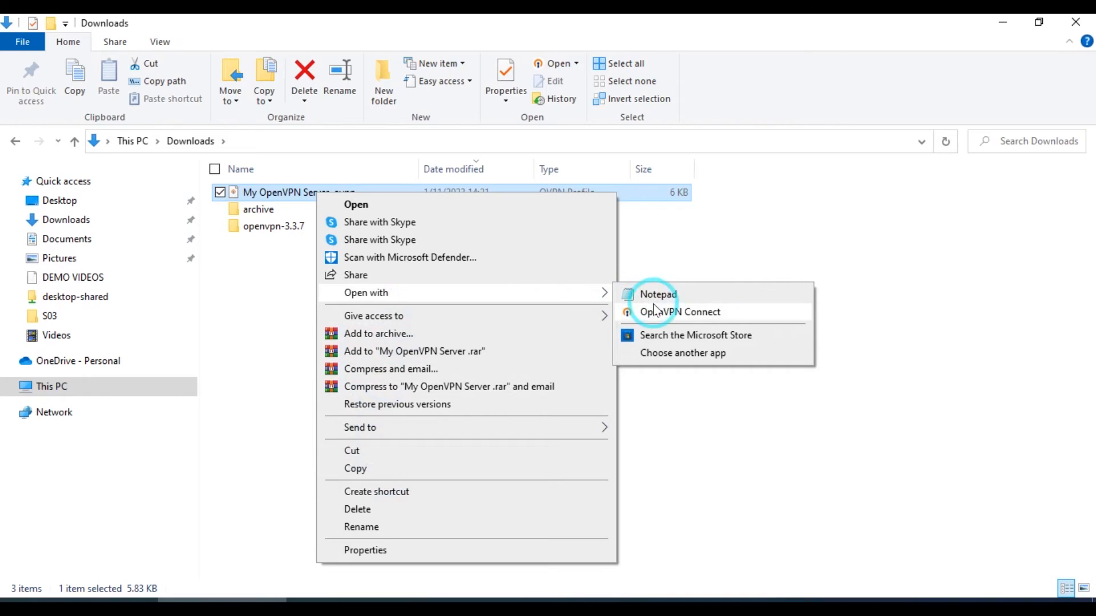
- Replace the IP address in the remote line of "My OpenVPN Server .ovpn" with the dynamic host name in Notepad and close the file
click(658, 294)
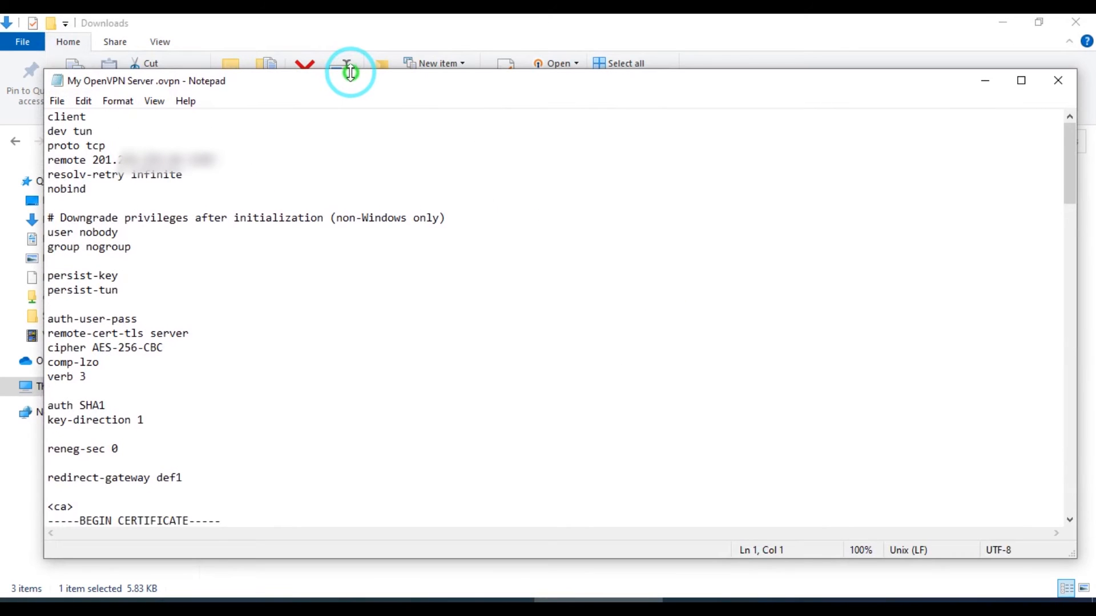
drag(92, 160, 182, 158)
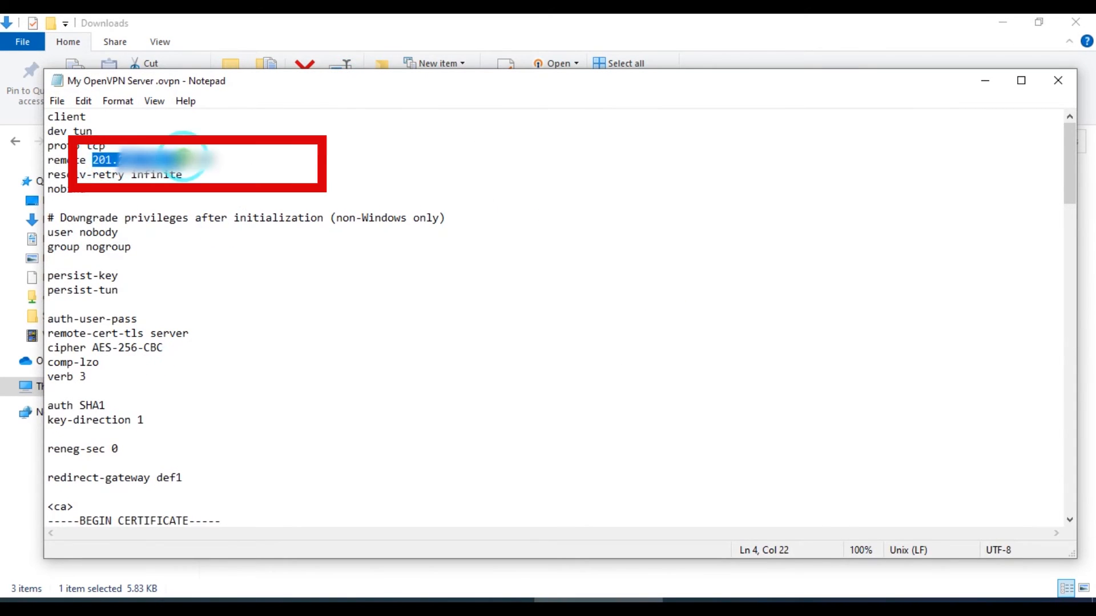
text(????????????)
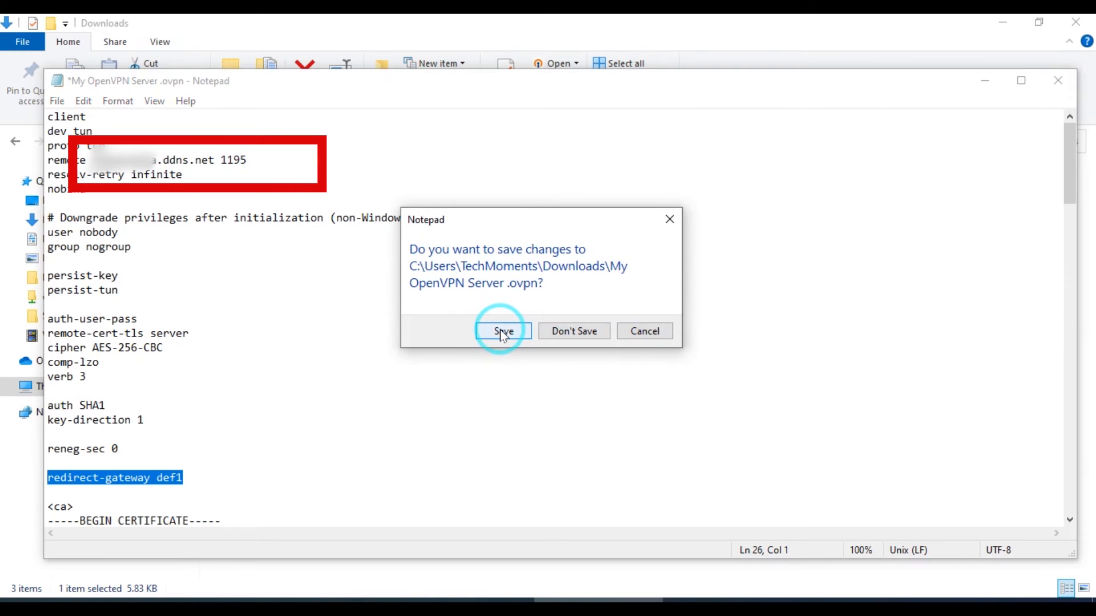
click(500, 330)
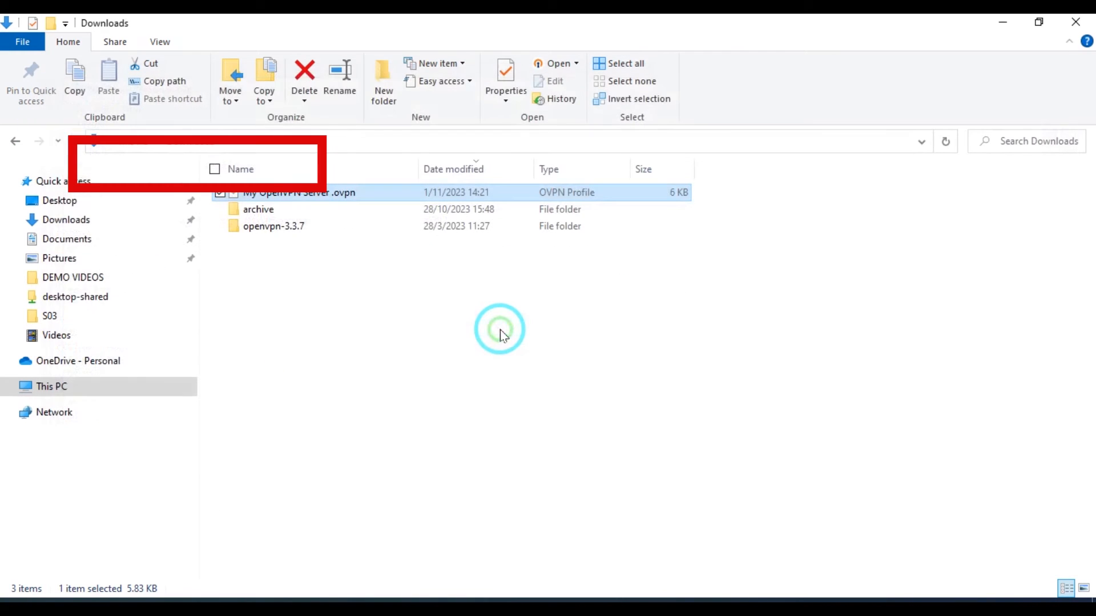
click(500, 331)
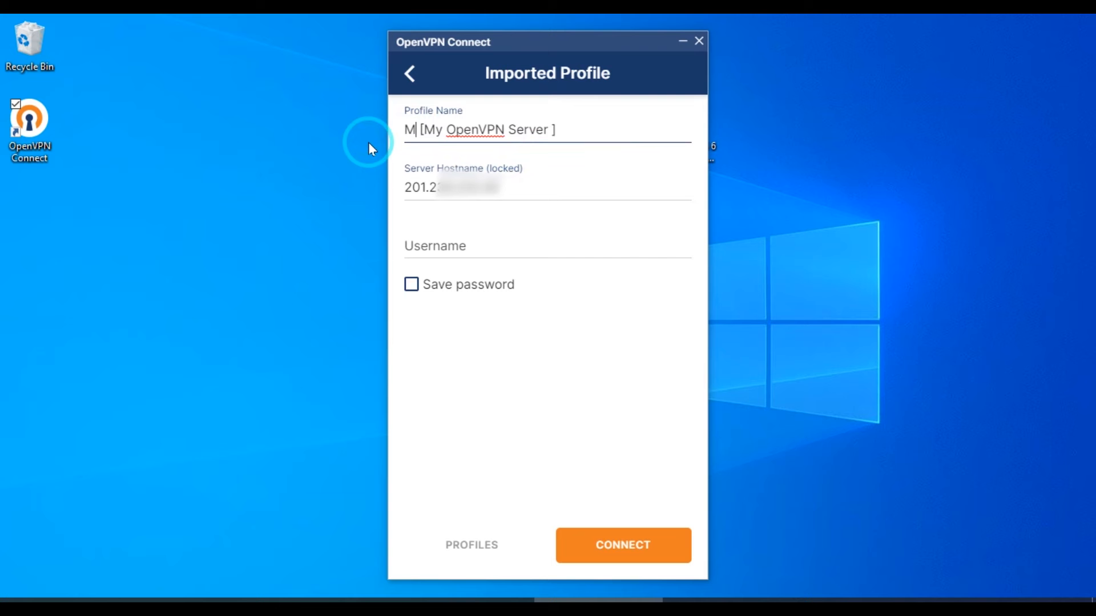
- Change the imported profile's name to "MY PUBLIC IP [My OpenVPN Server ]"
text(Y PUB)
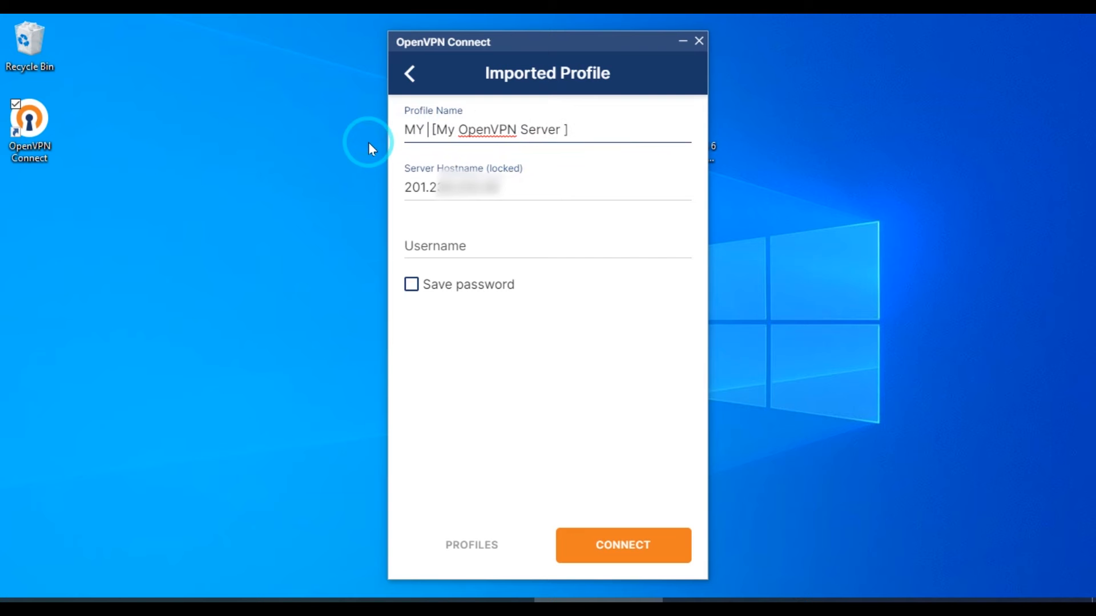
text(LIC IP)
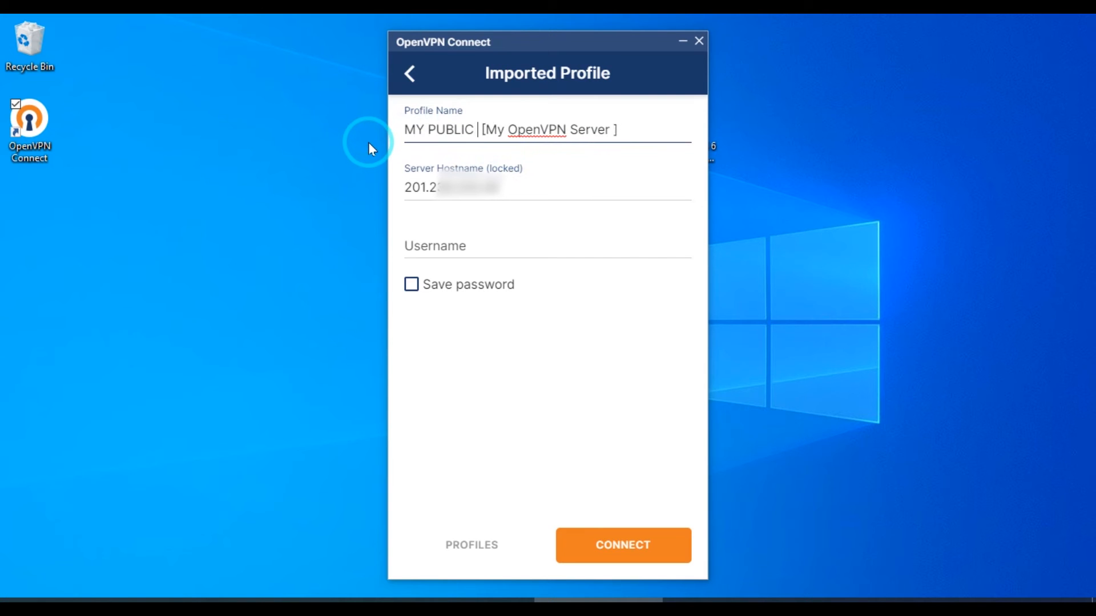
key(Tab)
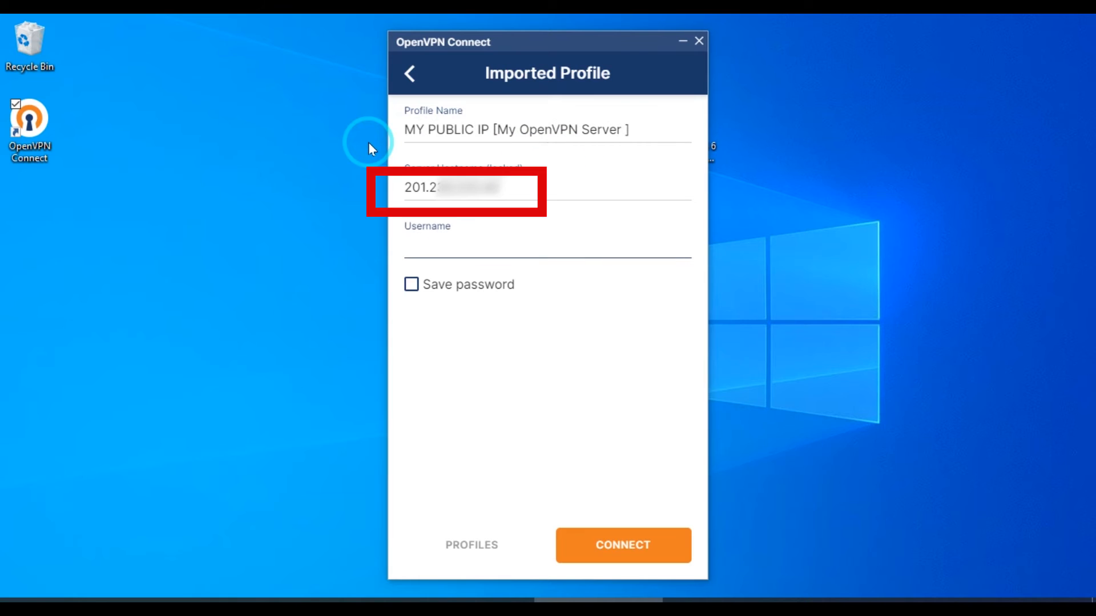
- Enter the VPN username, enable saving the password, enter the account password and connect the profile
click(517, 190)
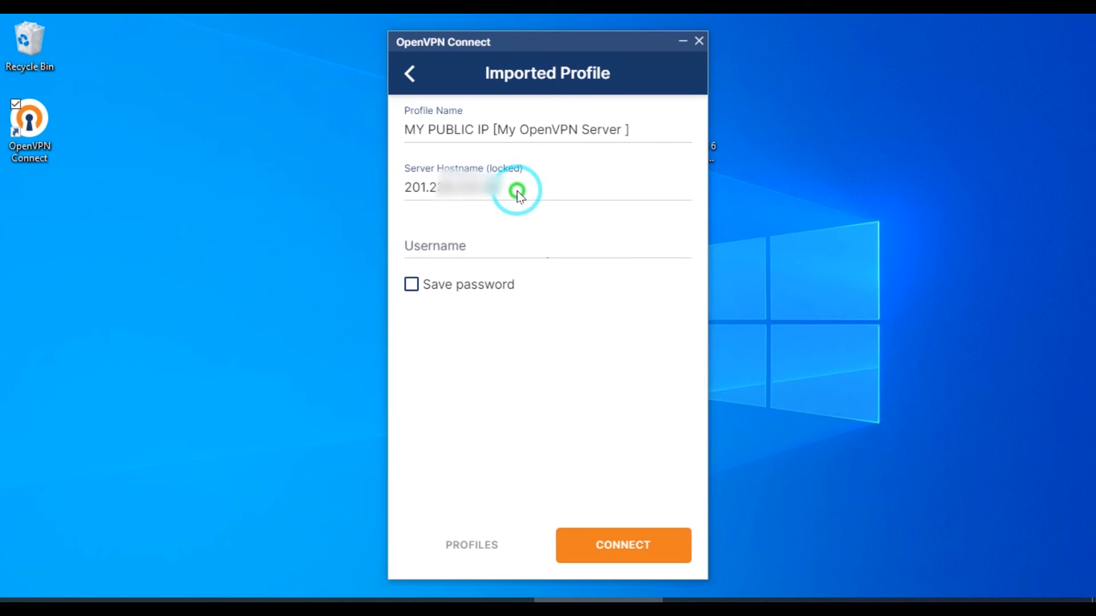
double_click(465, 194)
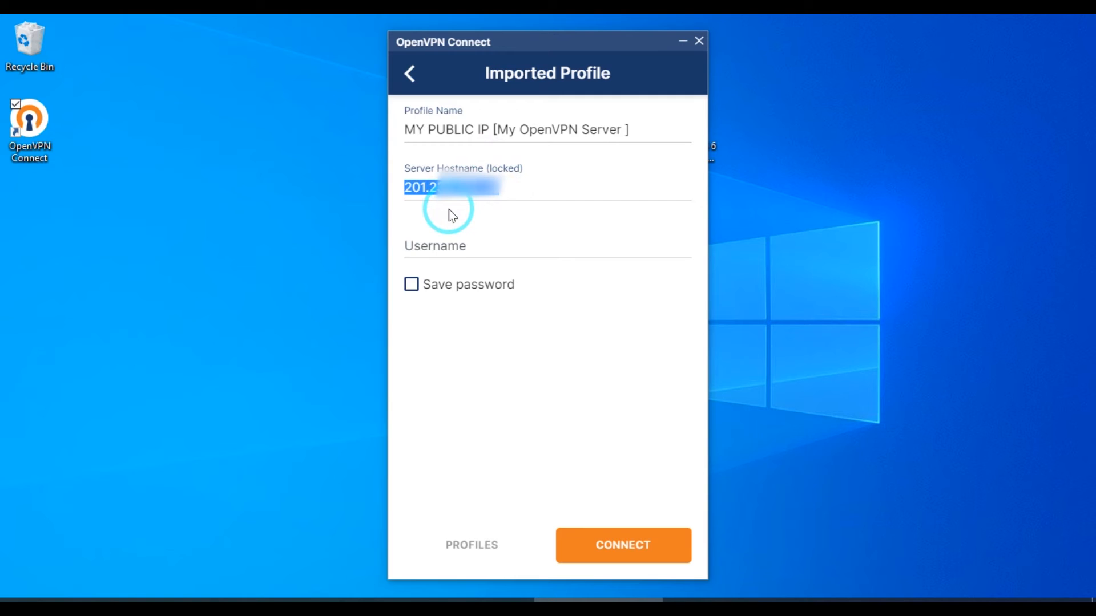
text(••)
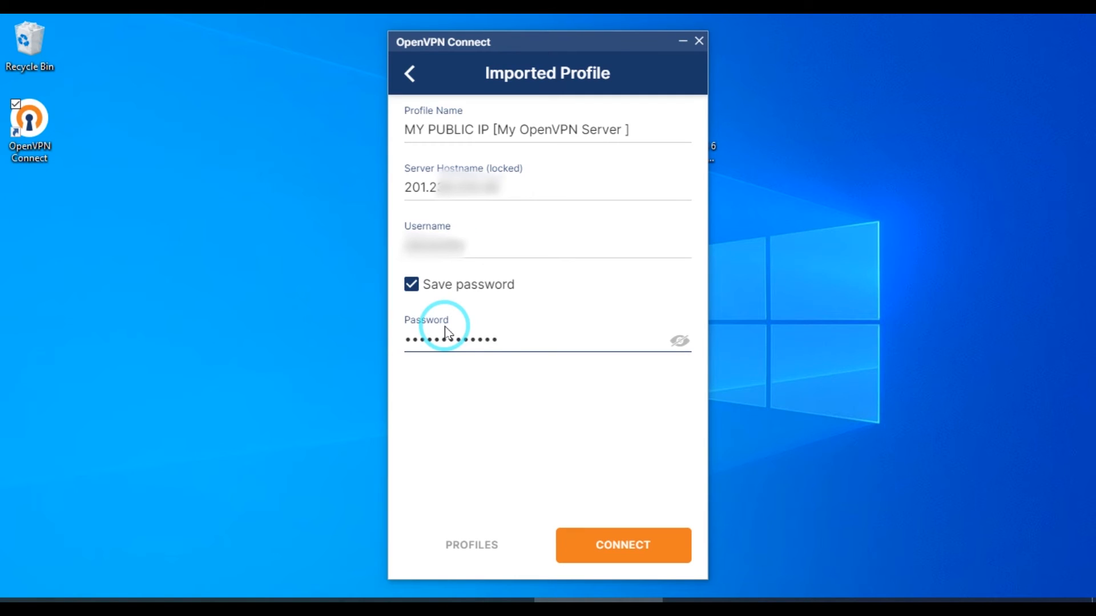
click(632, 547)
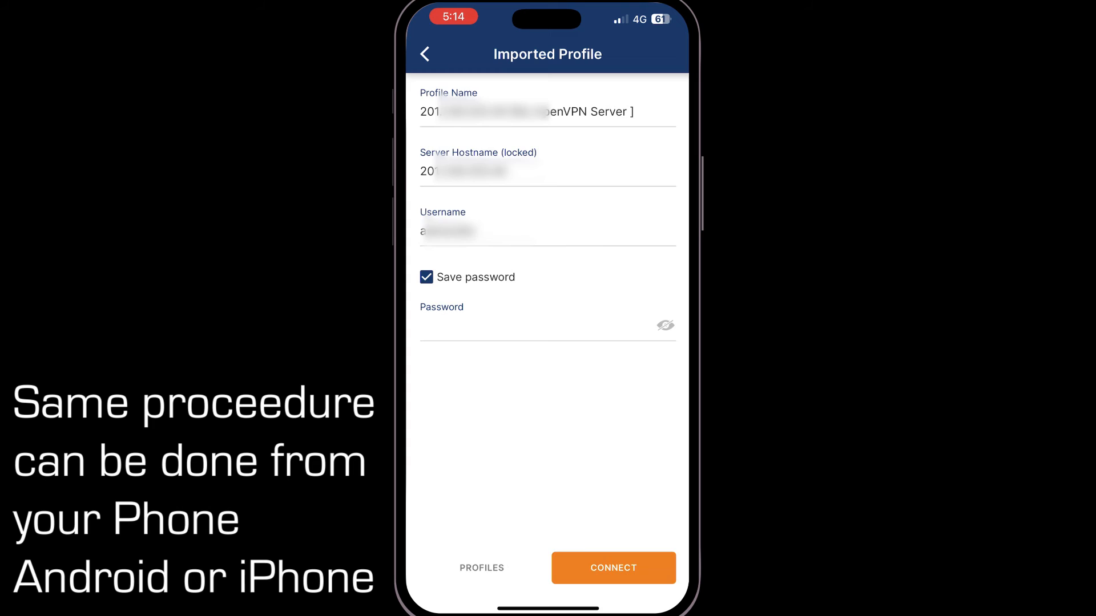
- Check which Wi-Fi network is in use and access the Grandstream device's login page at 192.168.11.205 over the VPN
click(614, 568)
click(497, 362)
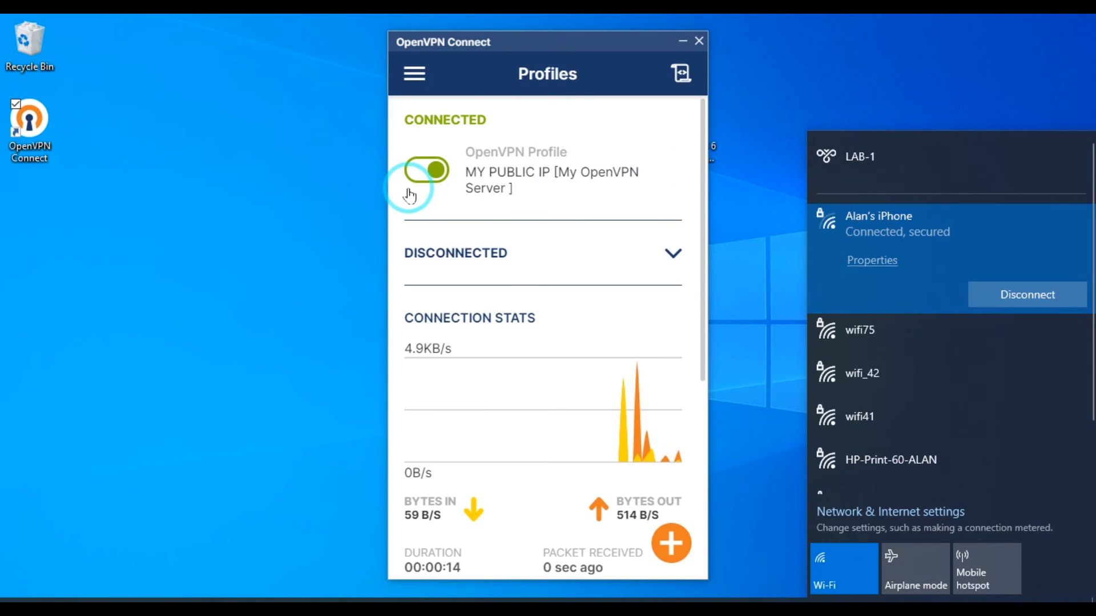
click(296, 372)
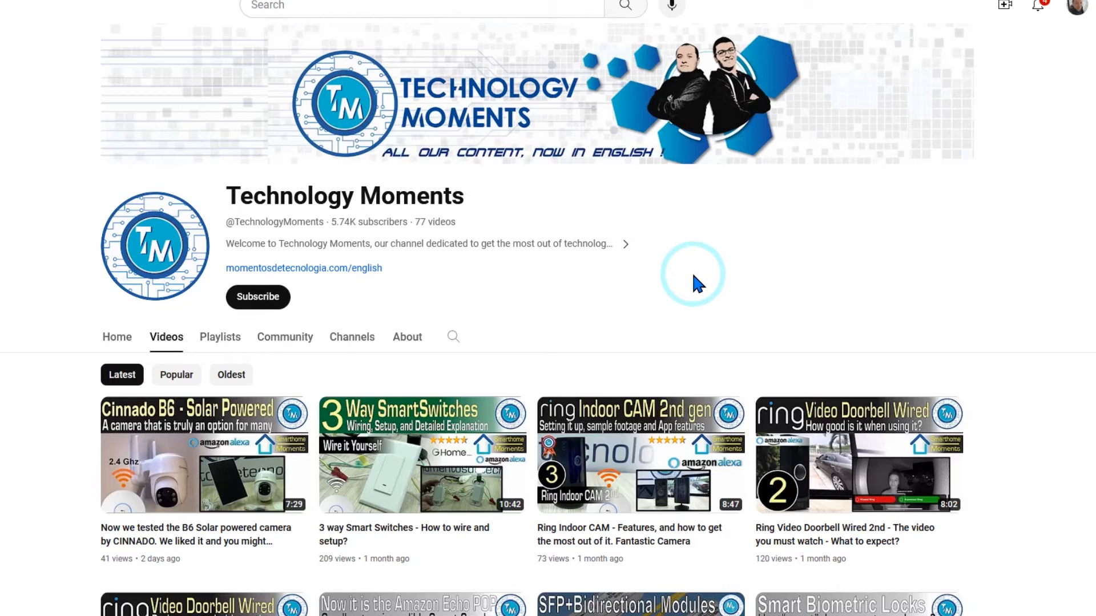
- Browse the channel's videos for the one on sharing and accessing files and folders through a VPN connection
scroll(692, 274, down, 3)
scroll(695, 281, down, 6)
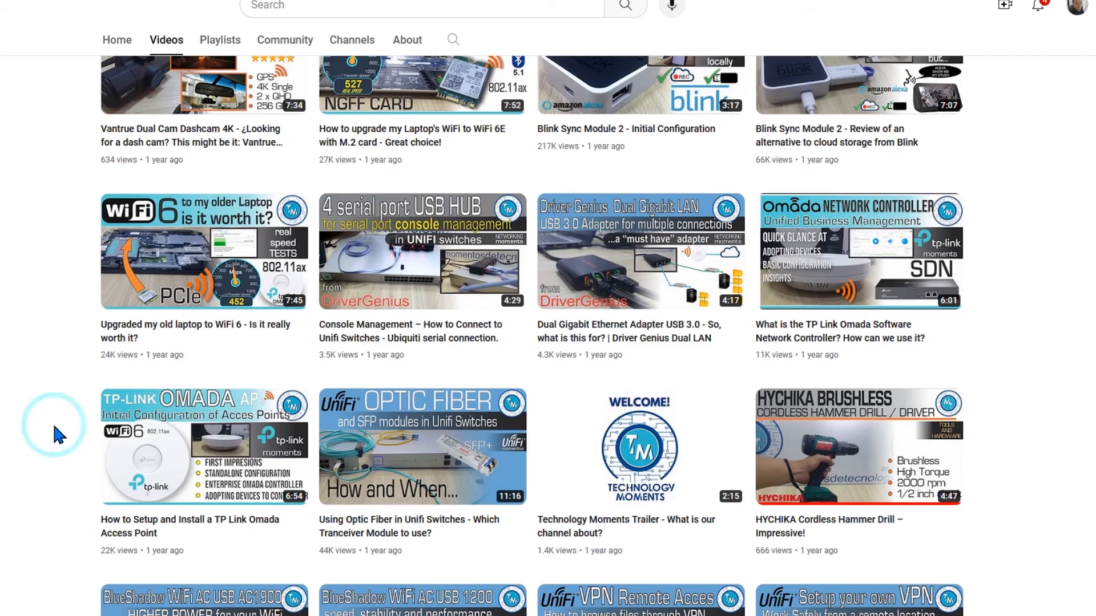
scroll(593, 382, down, 6)
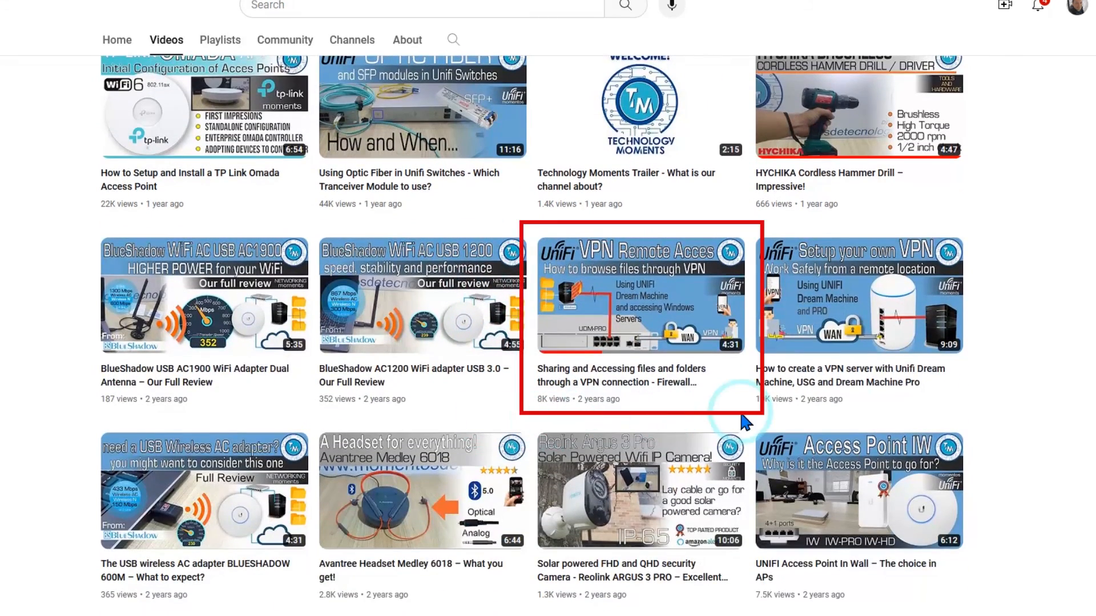